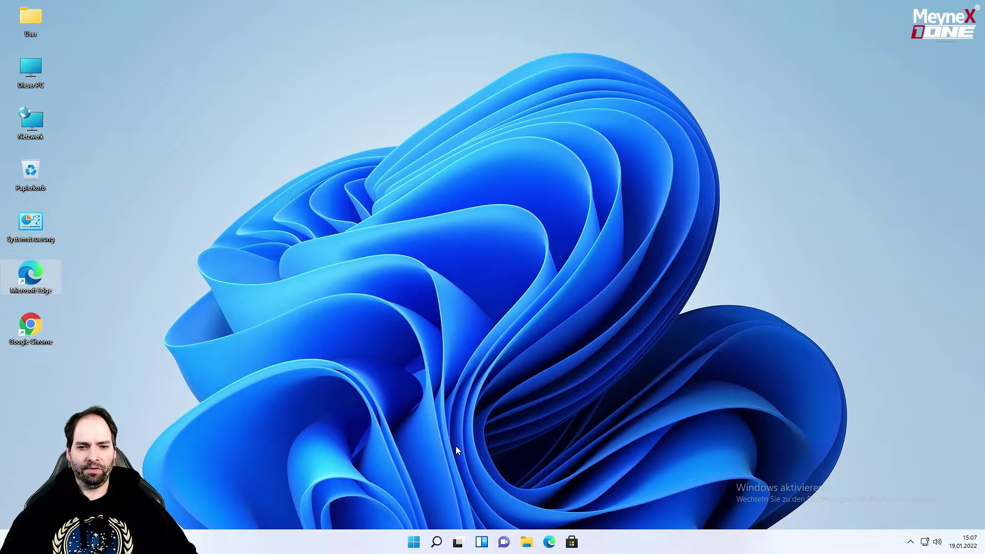
- Search Windows for "zu" and open the "Diesen PC zurücksetzen" recovery settings
click(435, 542)
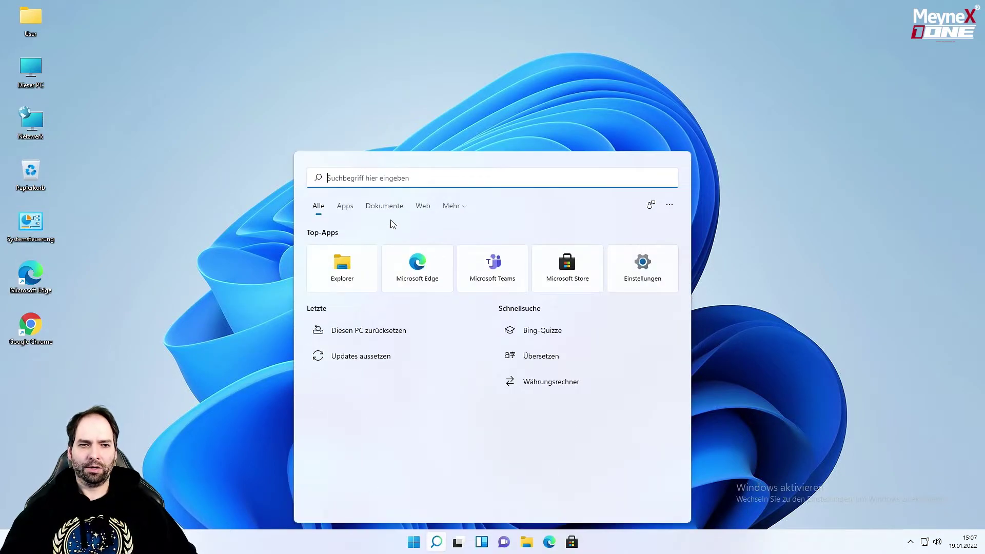
text(zu)
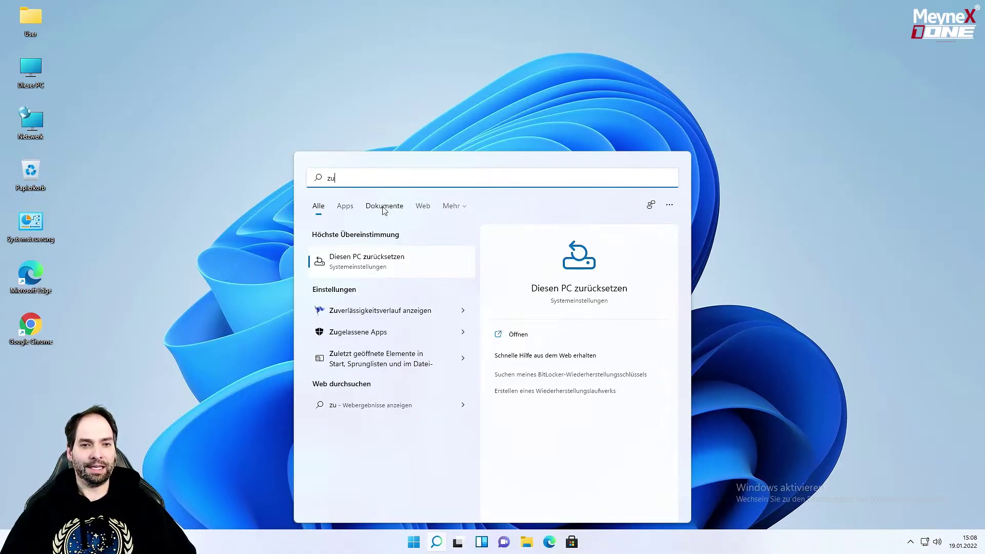
click(370, 261)
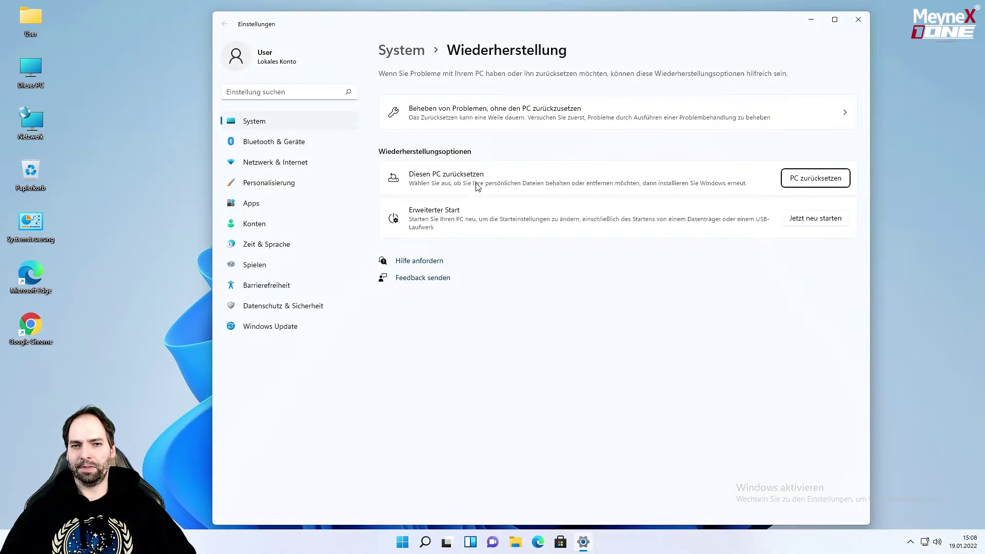
- Begin resetting the PC with the options "Alles entfernen" and "Lokale Neuinstallation"
click(811, 182)
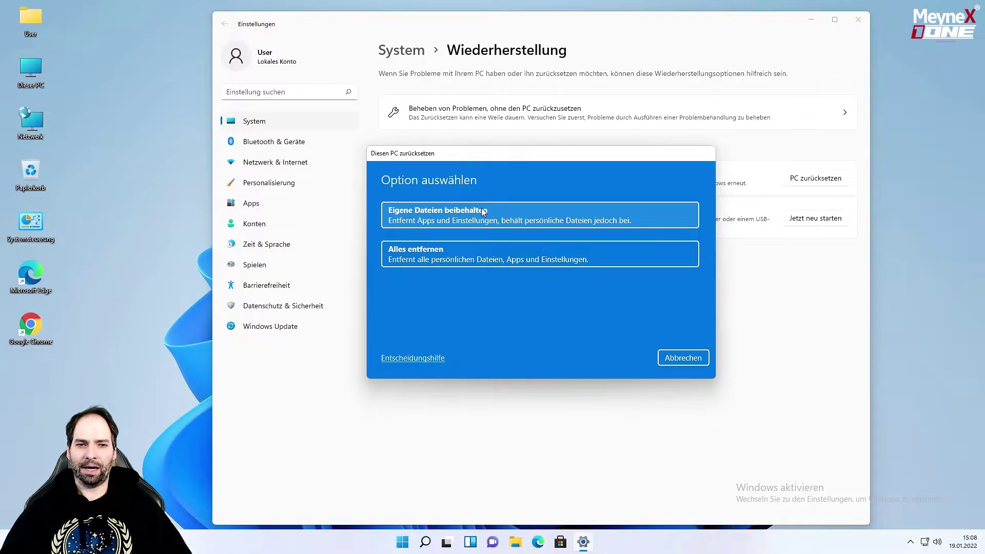
click(423, 254)
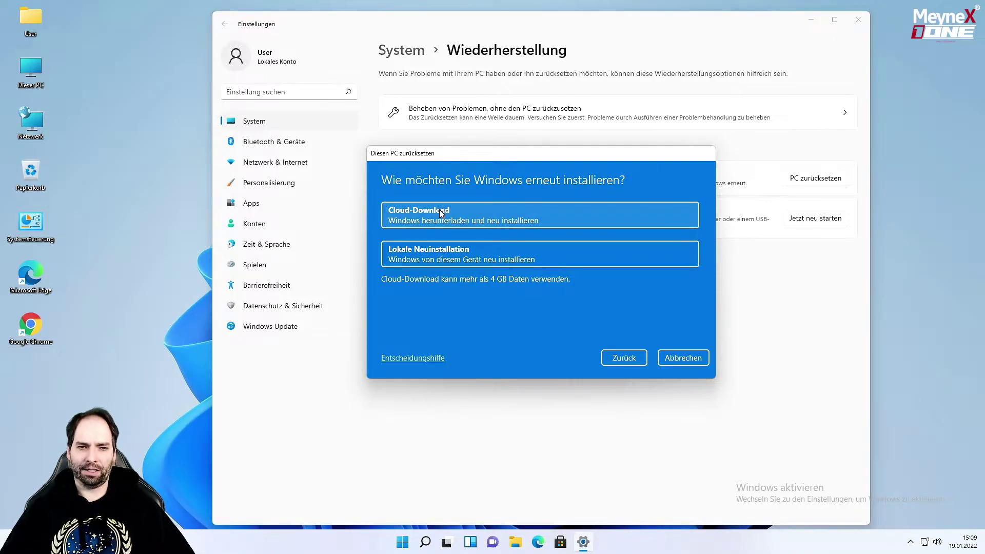
click(430, 257)
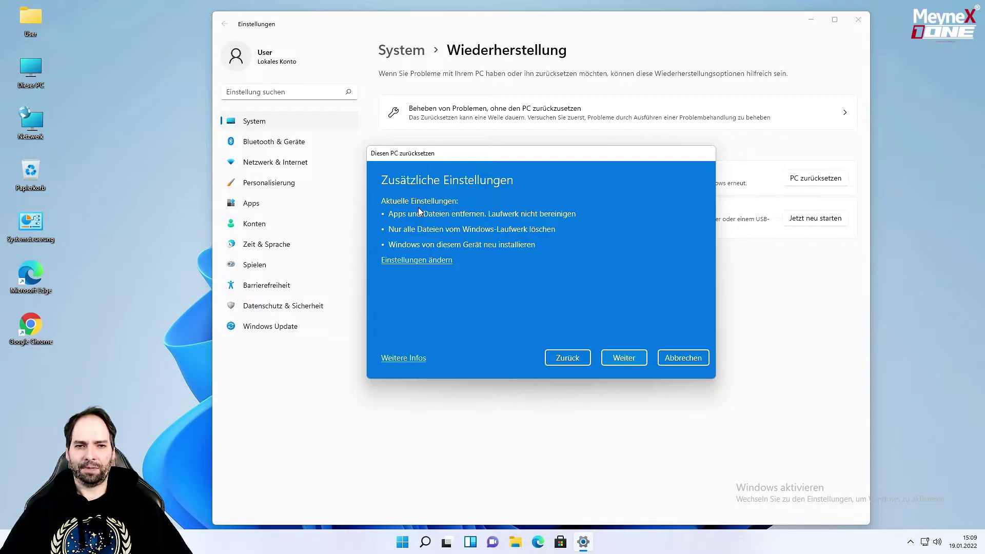
- Check the additional reset settings, confirm them with every option left at Nein, and start the reset
click(413, 261)
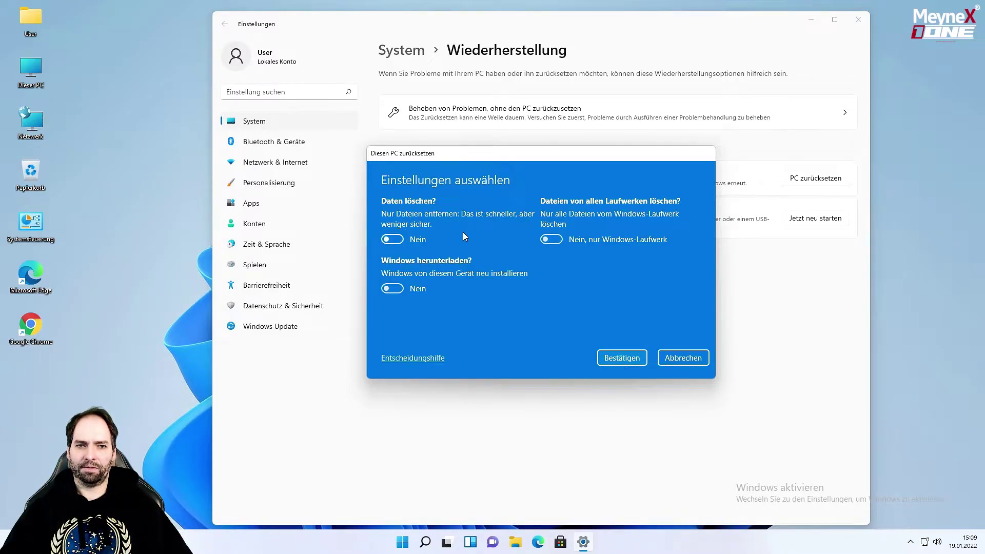
click(622, 359)
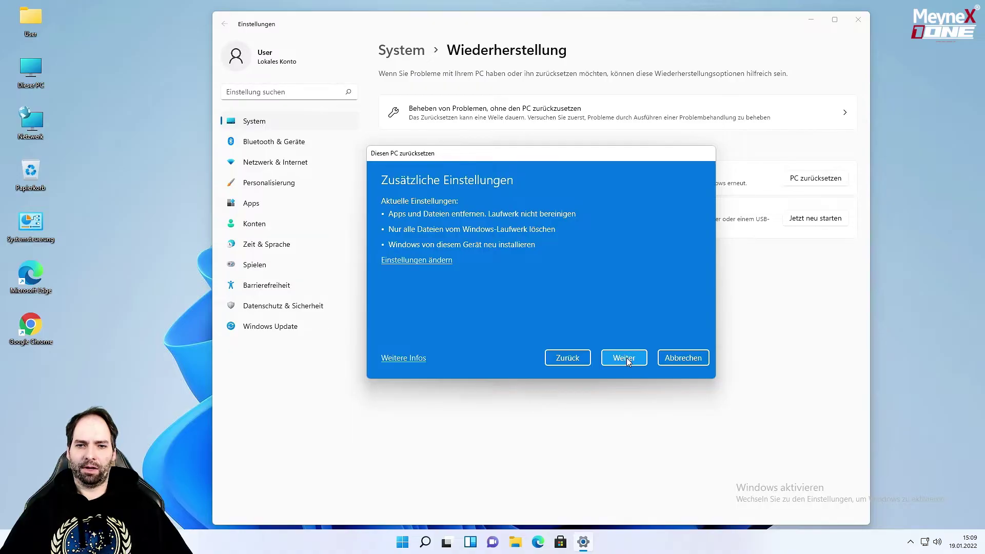
click(624, 358)
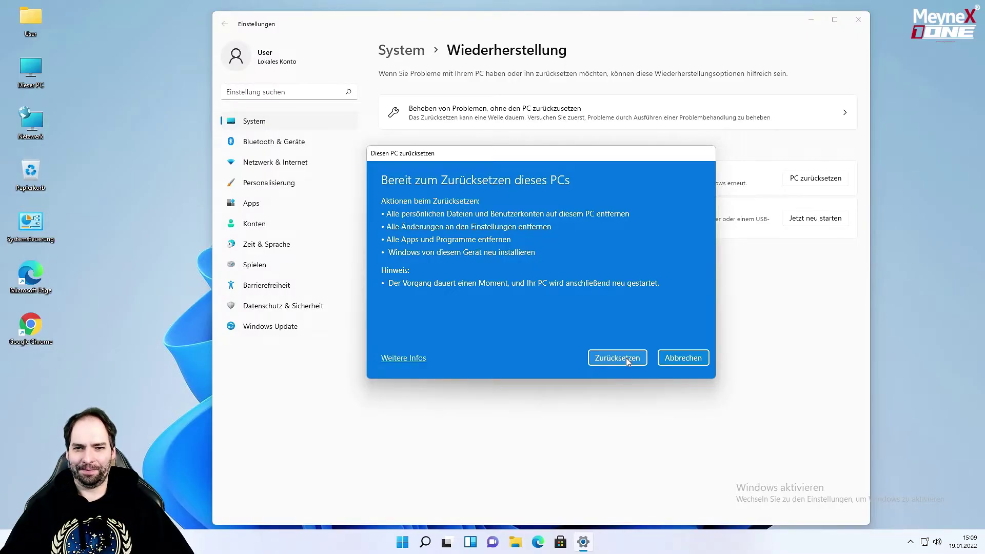
click(626, 358)
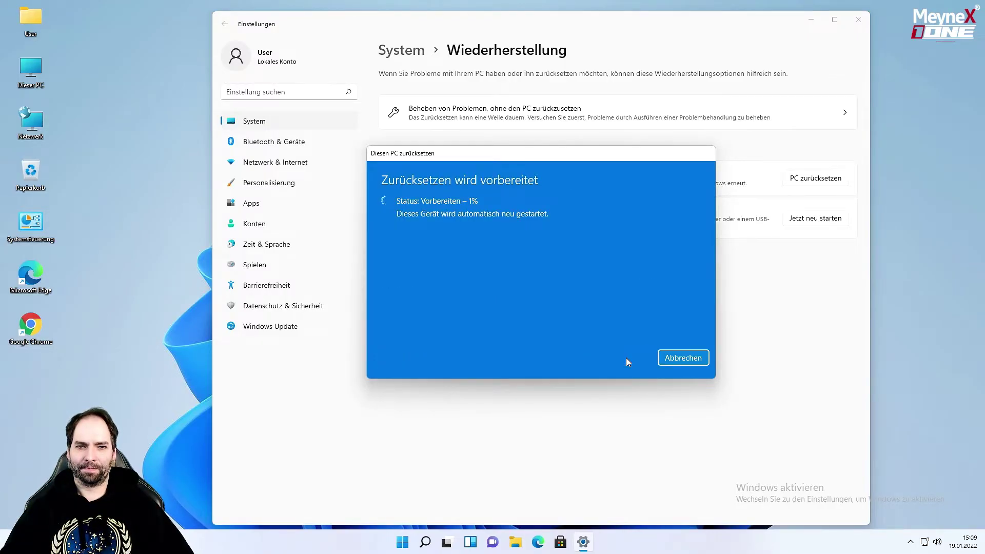
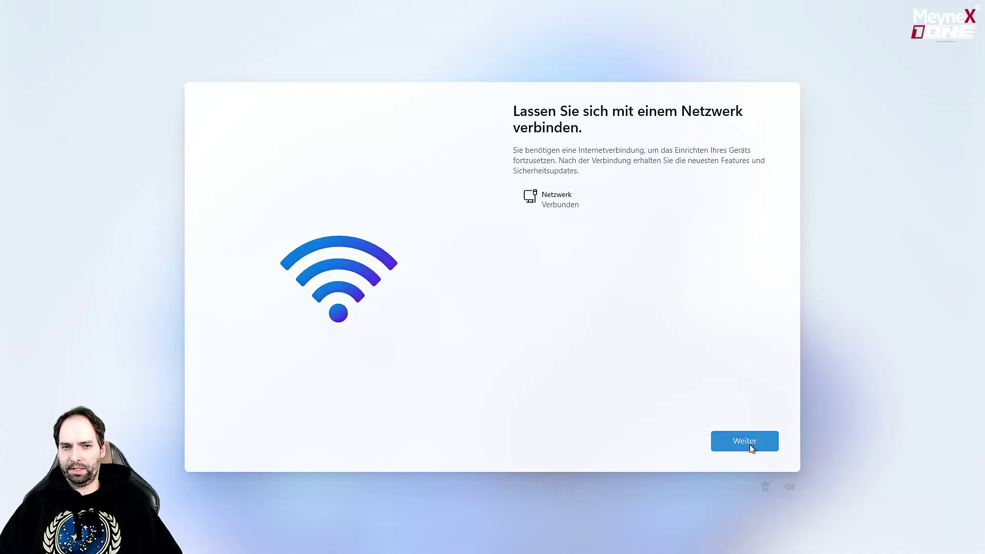
- Continue the Windows setup with the connected network and accept the licence agreement
click(749, 444)
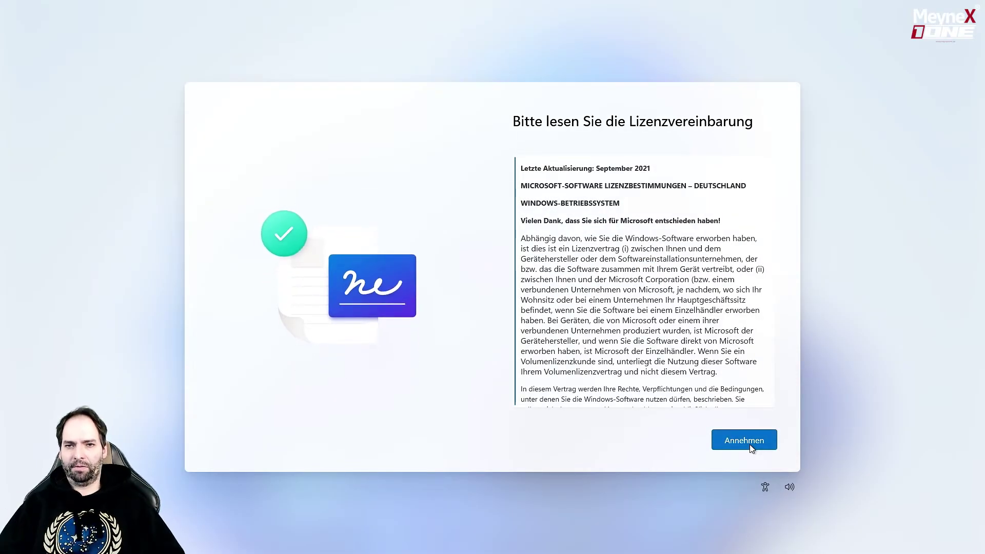
click(747, 440)
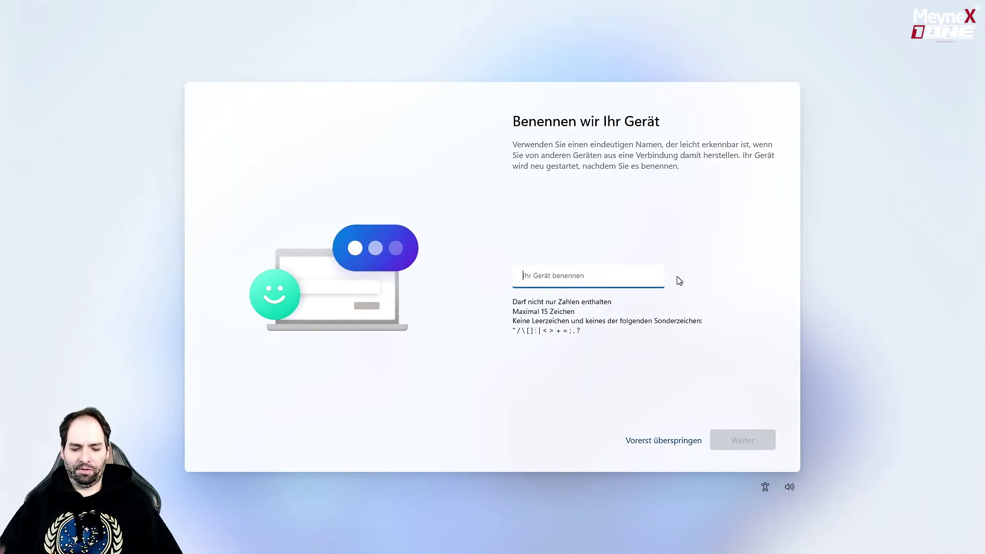
- Name the device "PC" and continue the setup
text(H)
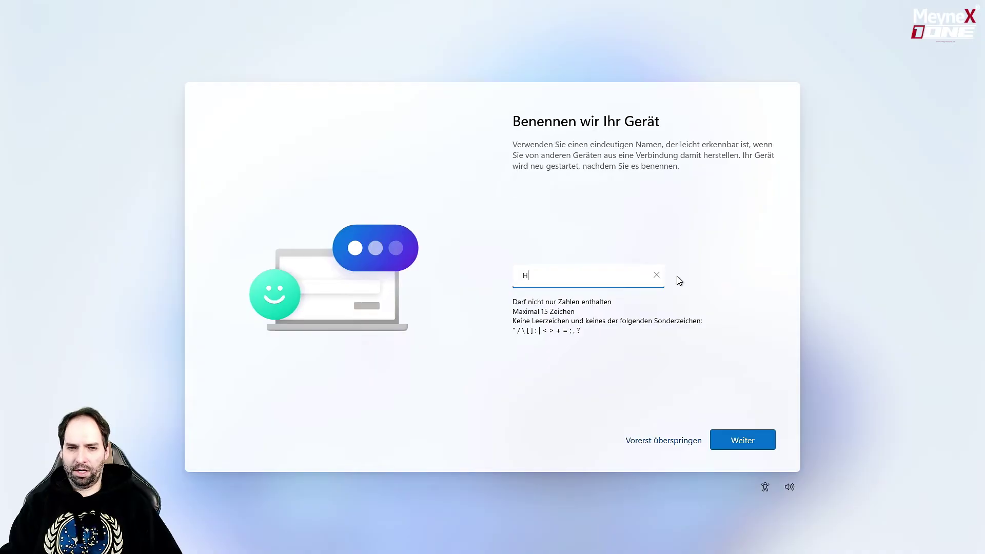
key(BackSpace)
text(PC)
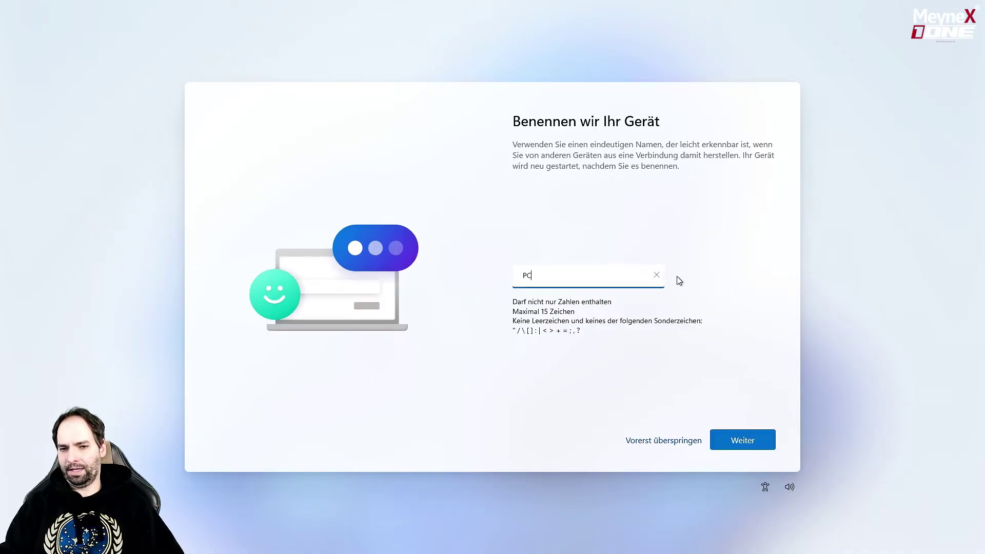
click(730, 439)
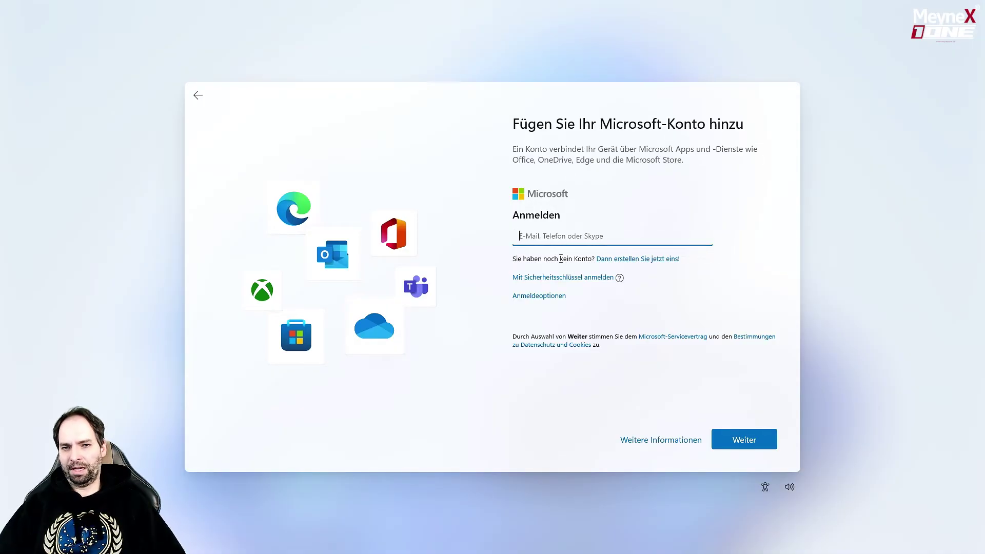
- Examine the Microsoft account information and the sign-in options for a way to avoid an online account
click(652, 441)
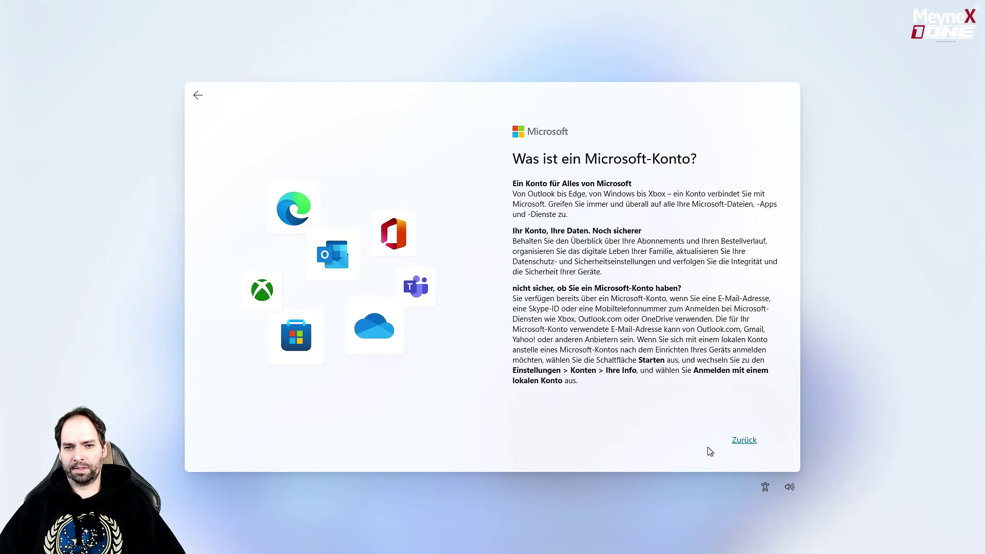
click(744, 441)
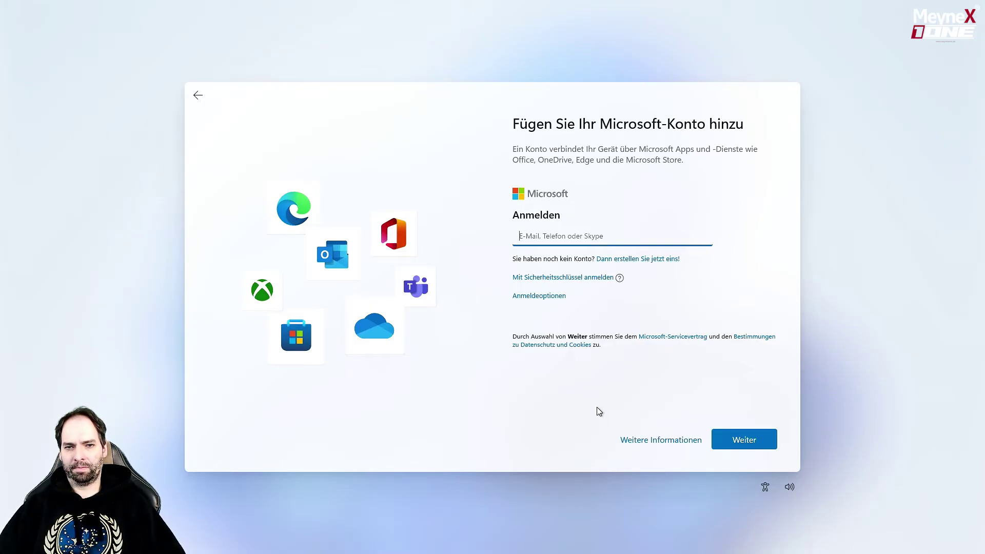
click(547, 301)
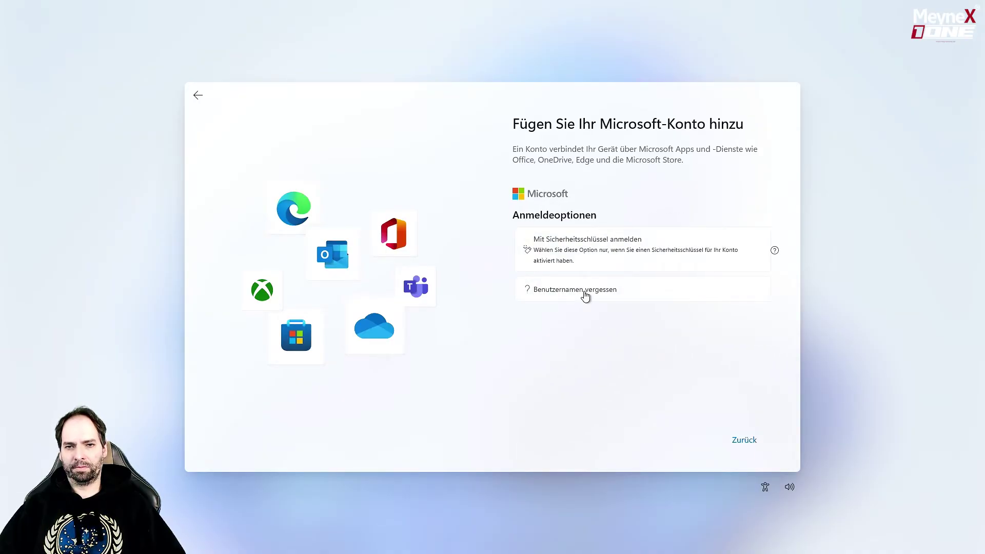
click(744, 441)
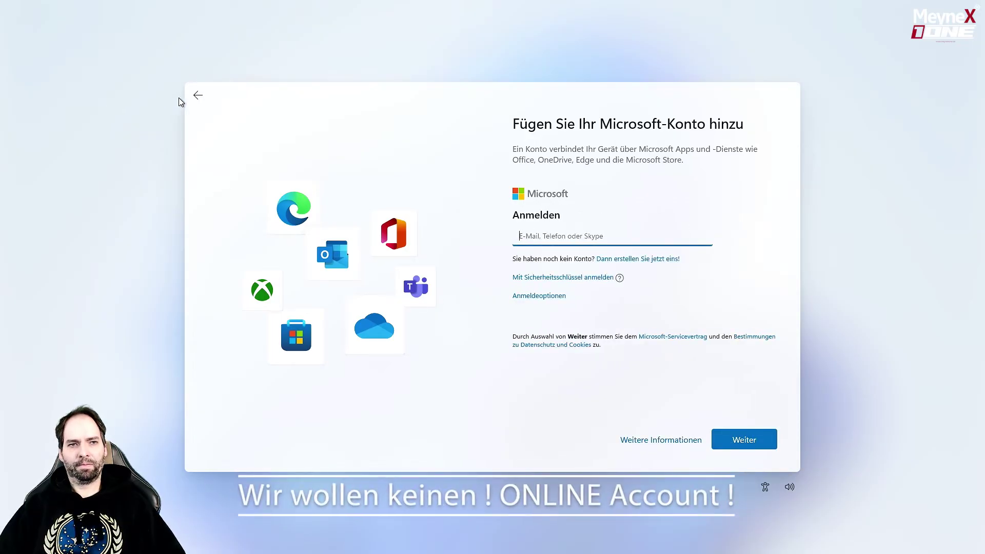
- Go back from the Microsoft account sign-in and create a local account named "Home" with no password
click(198, 96)
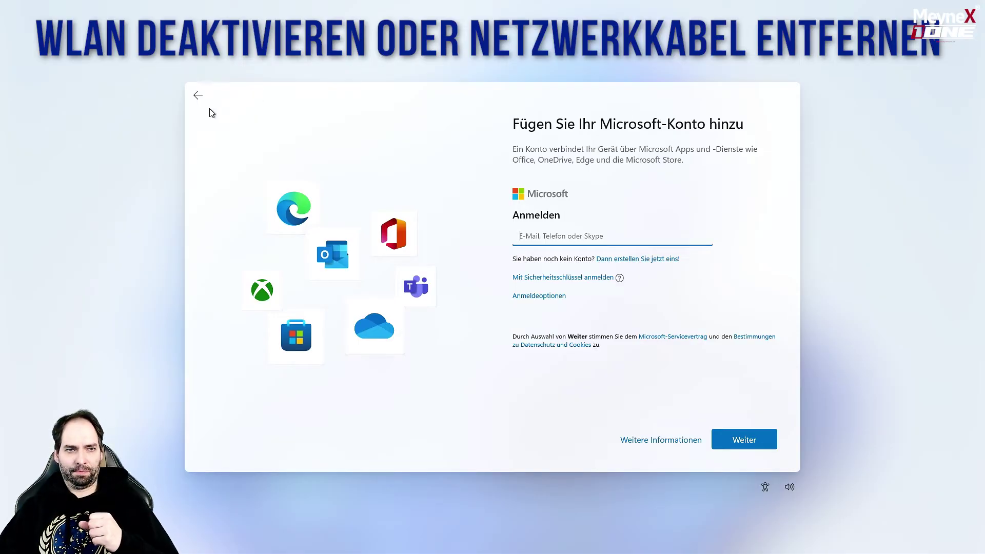
click(198, 98)
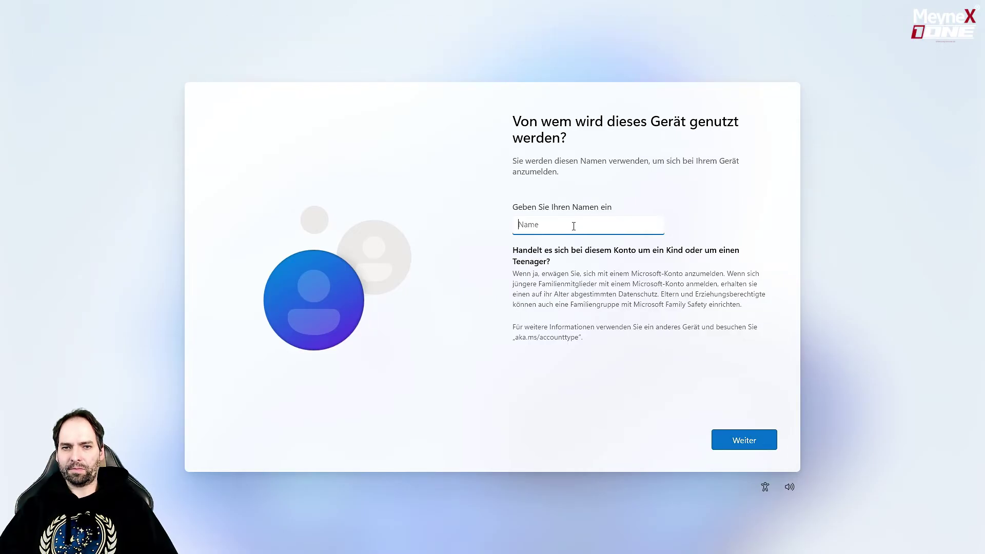
text(Home)
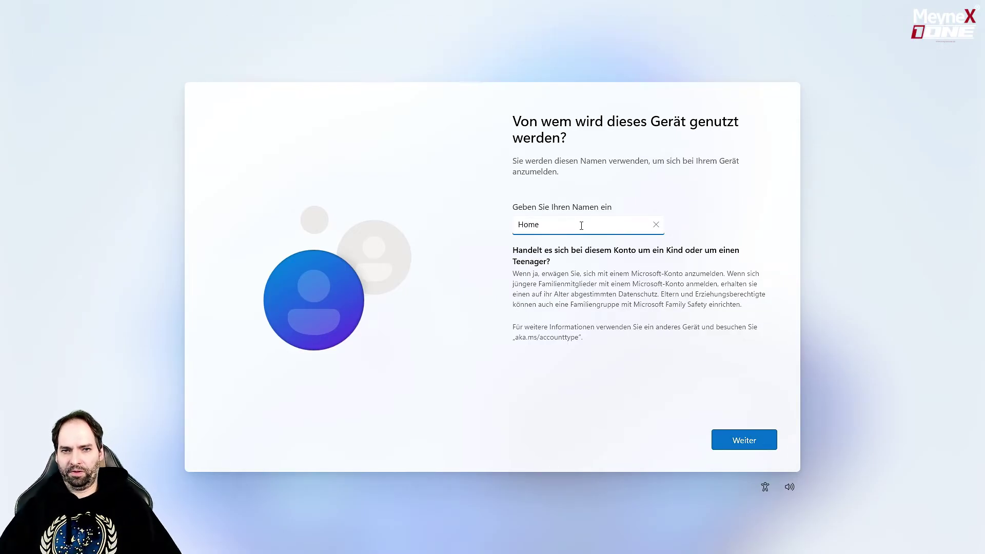
click(749, 446)
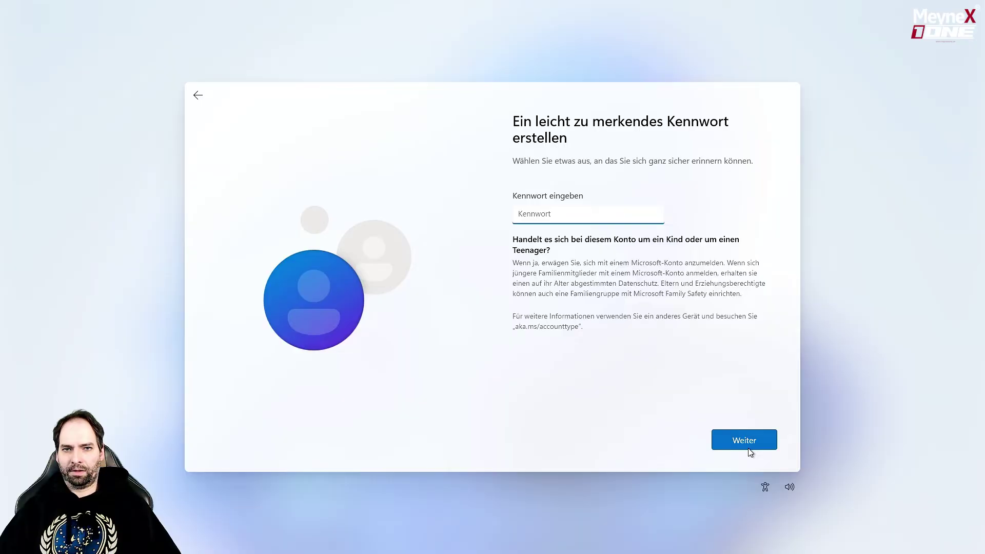
click(750, 452)
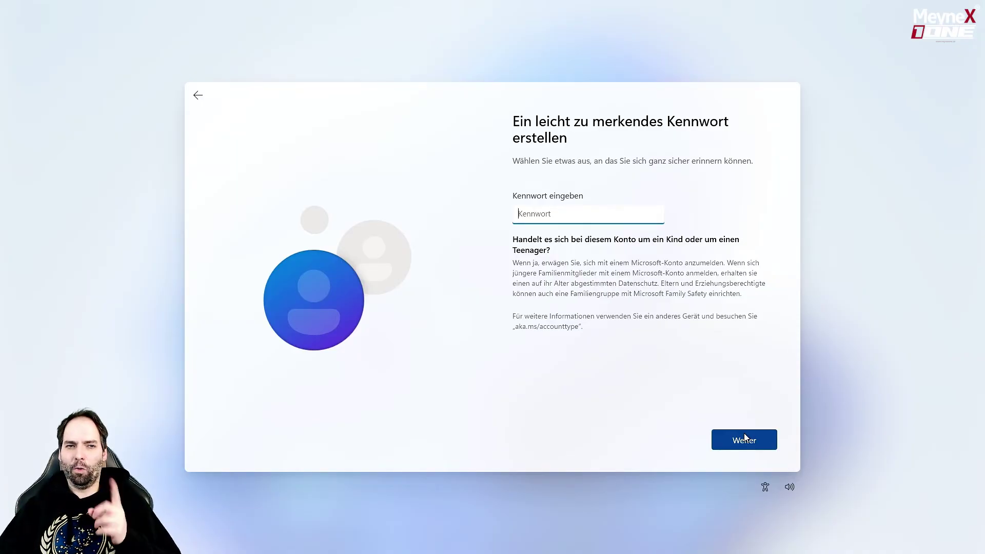
click(745, 443)
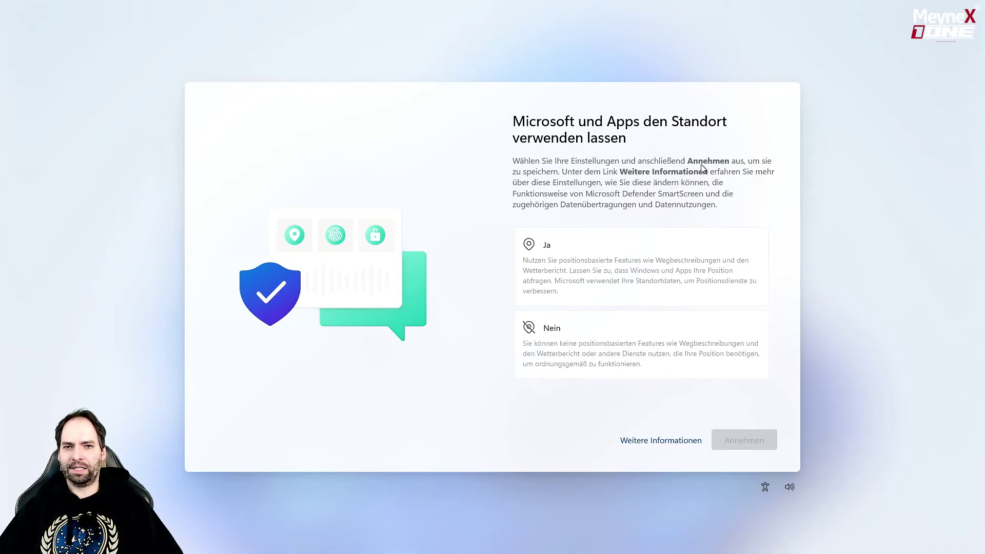
- Decline location access for Microsoft and apps, and decline the "Mein Gerät suchen" feature
click(598, 354)
click(732, 436)
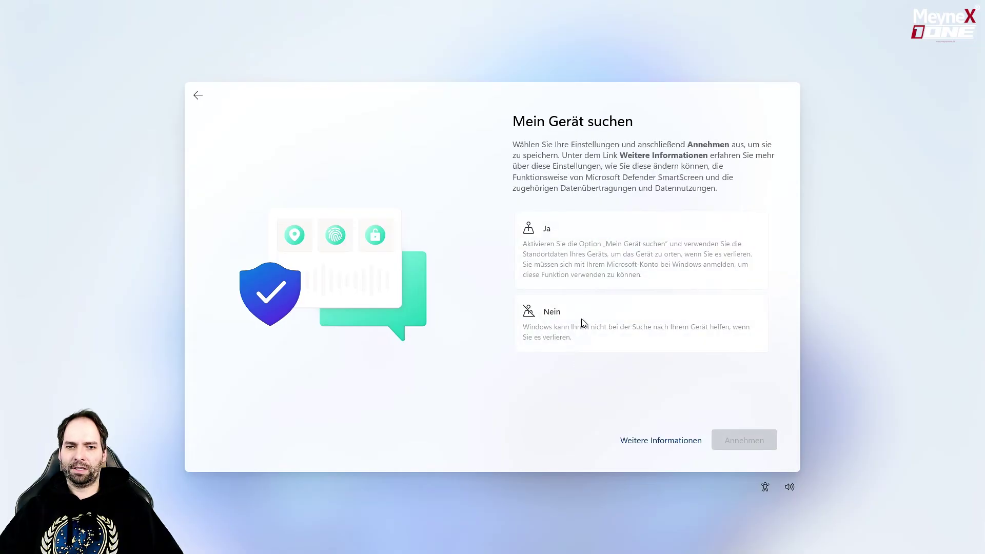
click(641, 323)
click(730, 436)
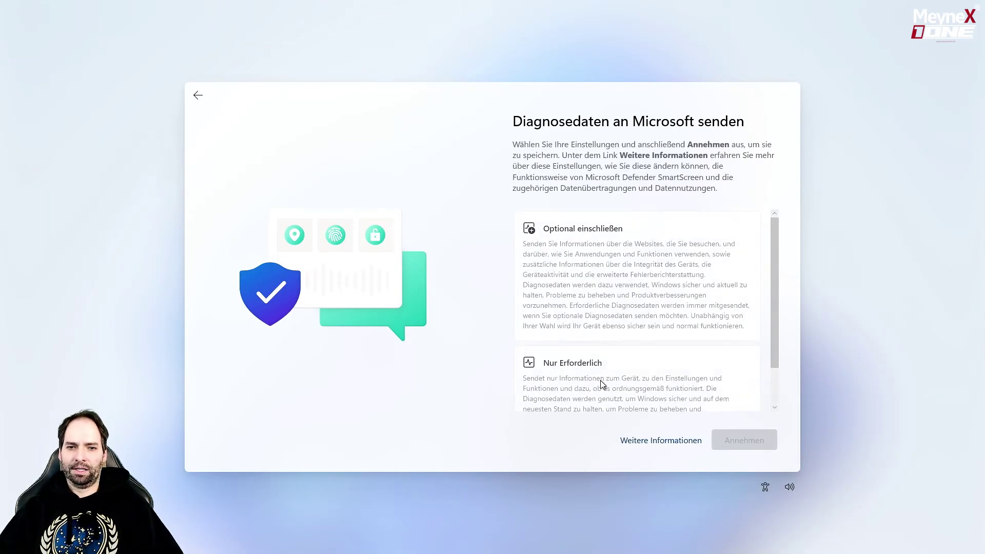
- Limit diagnostic data to "Nur Erforderlich" and choose Nein for improving inking and typing
click(601, 384)
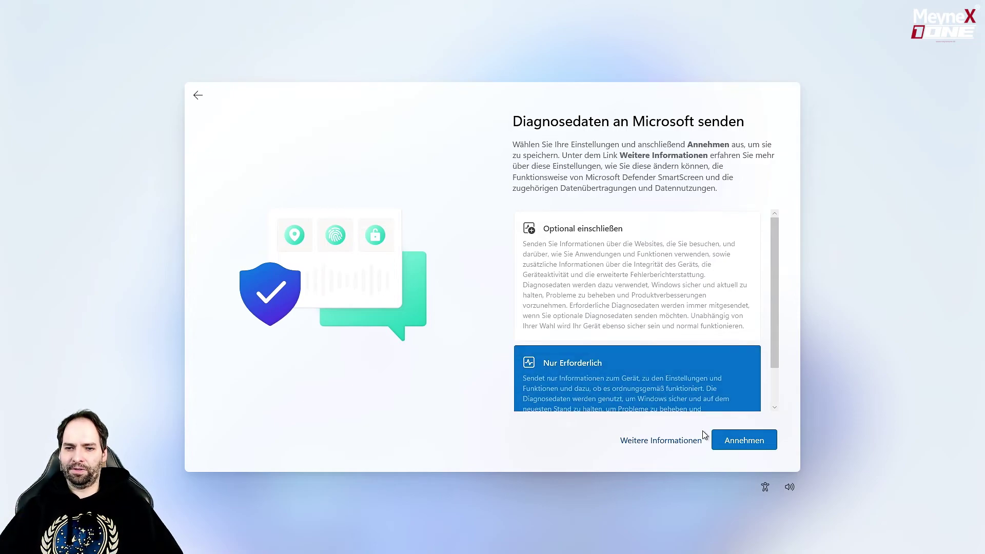
click(745, 441)
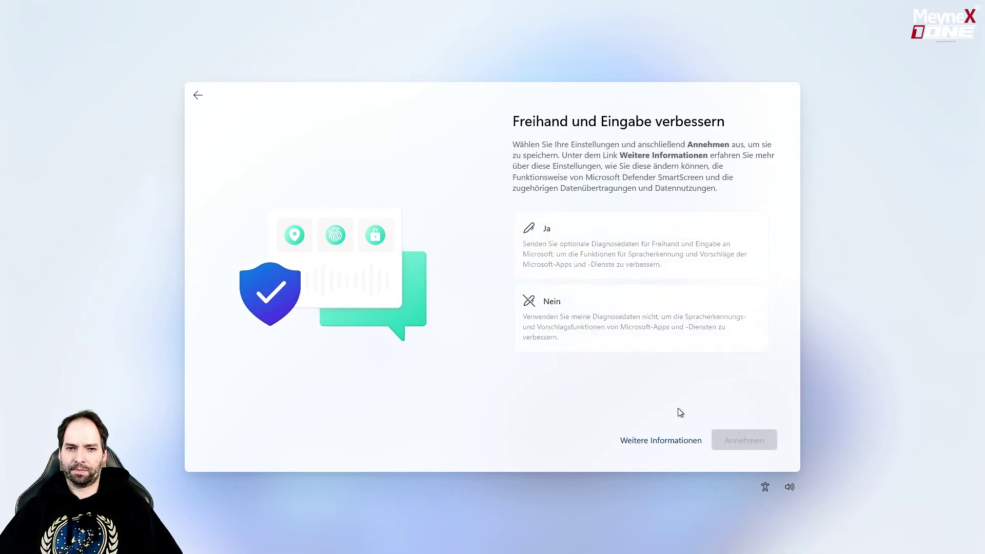
click(613, 330)
click(746, 438)
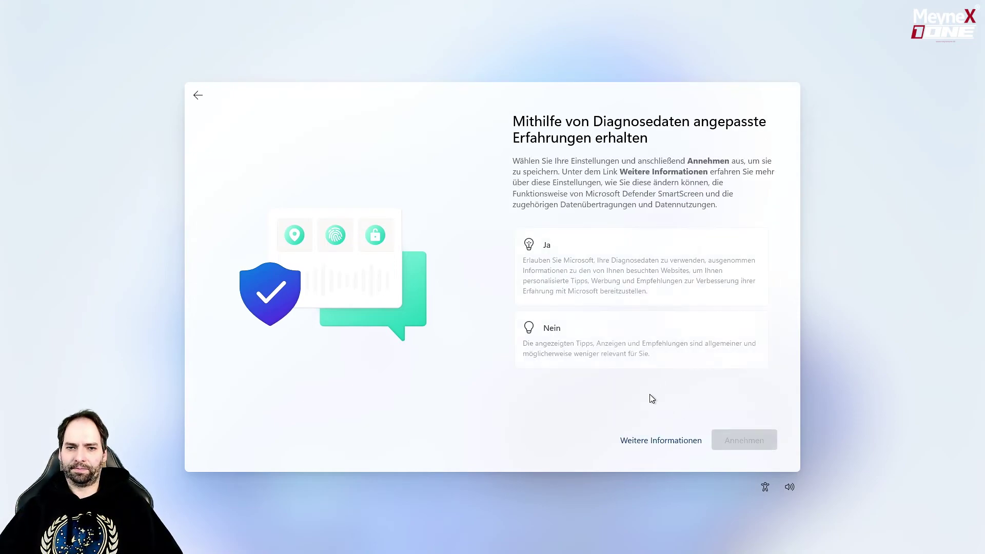
- Choose Nein for tailored experiences from diagnostic data and for letting apps use the advertising ID
click(618, 345)
click(745, 439)
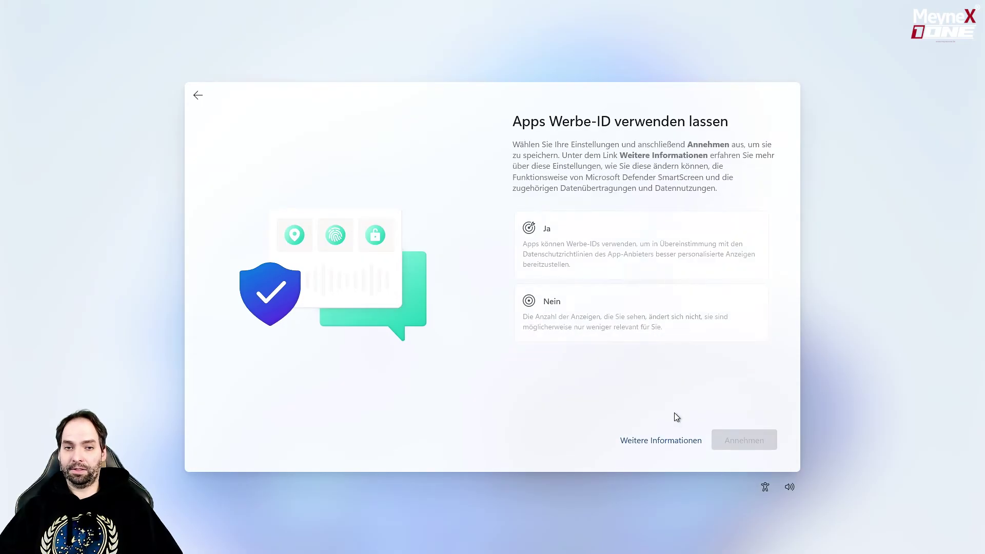
click(586, 318)
click(756, 437)
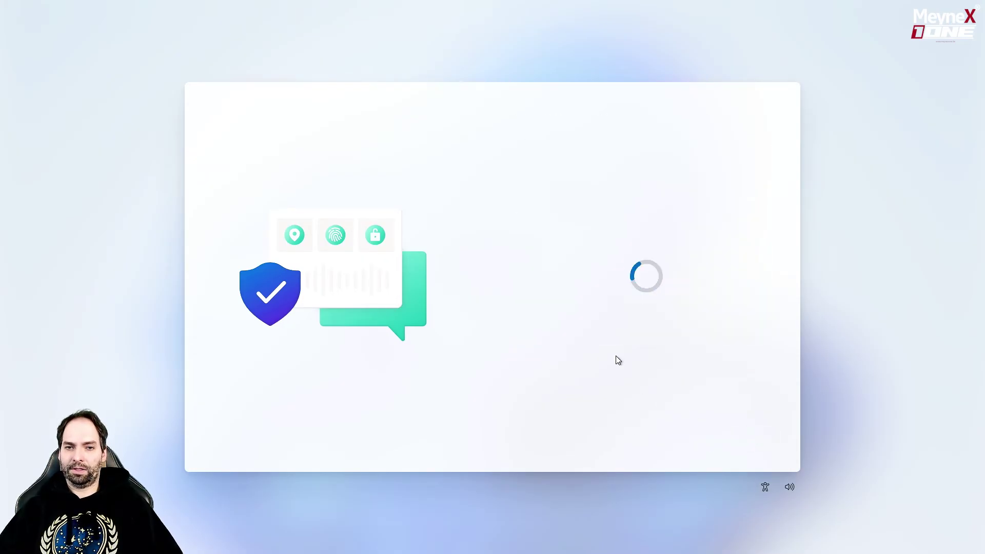